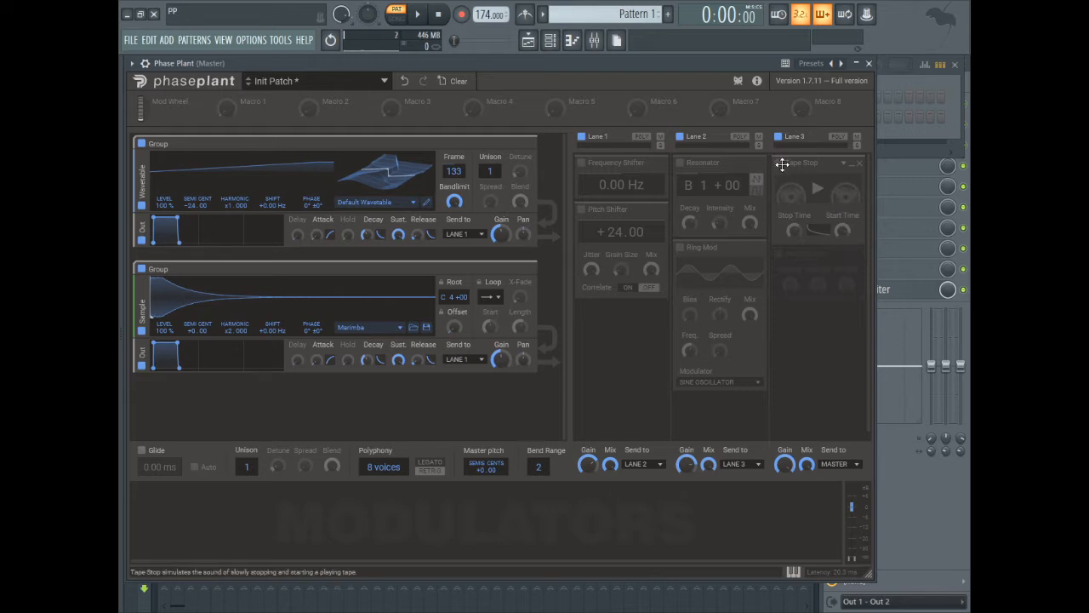
- Enable the Tape Stop snapin in Lane 3, play a note, and adjust its Start Time
click(780, 163)
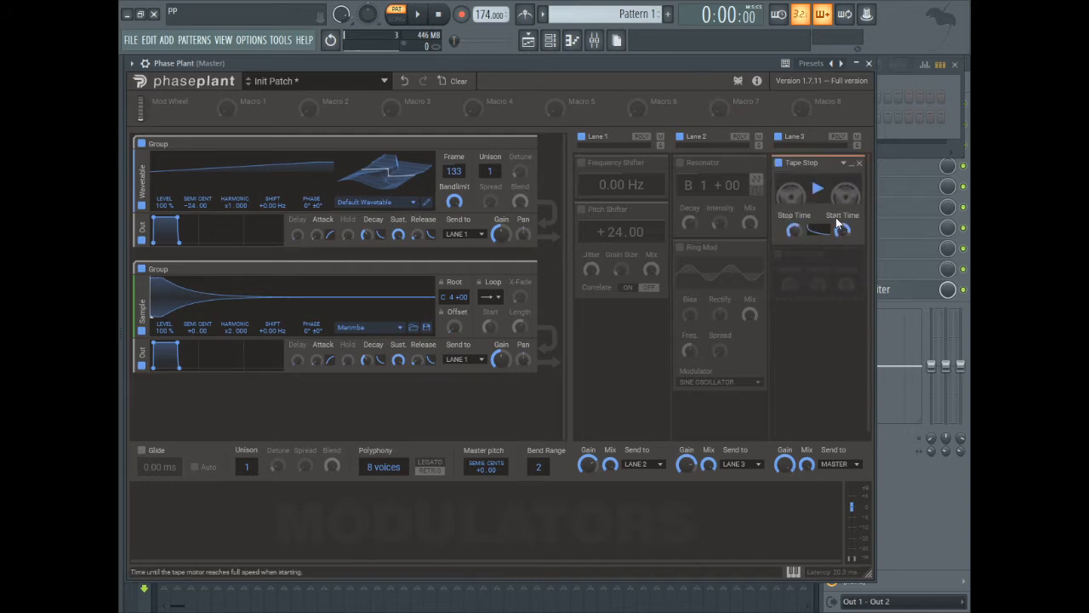
key(v)
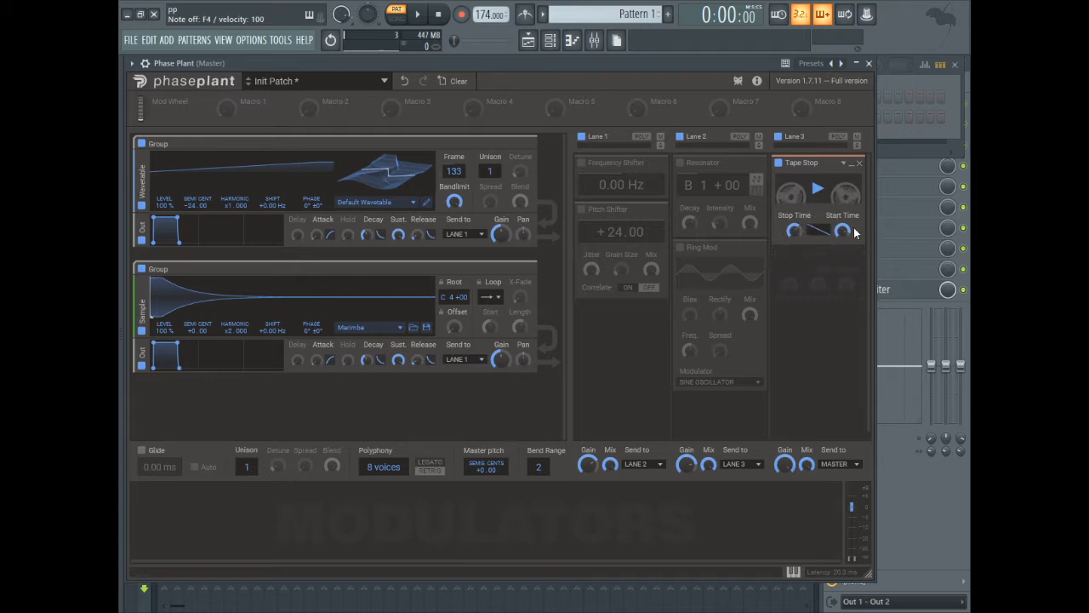
drag(845, 231, 839, 233)
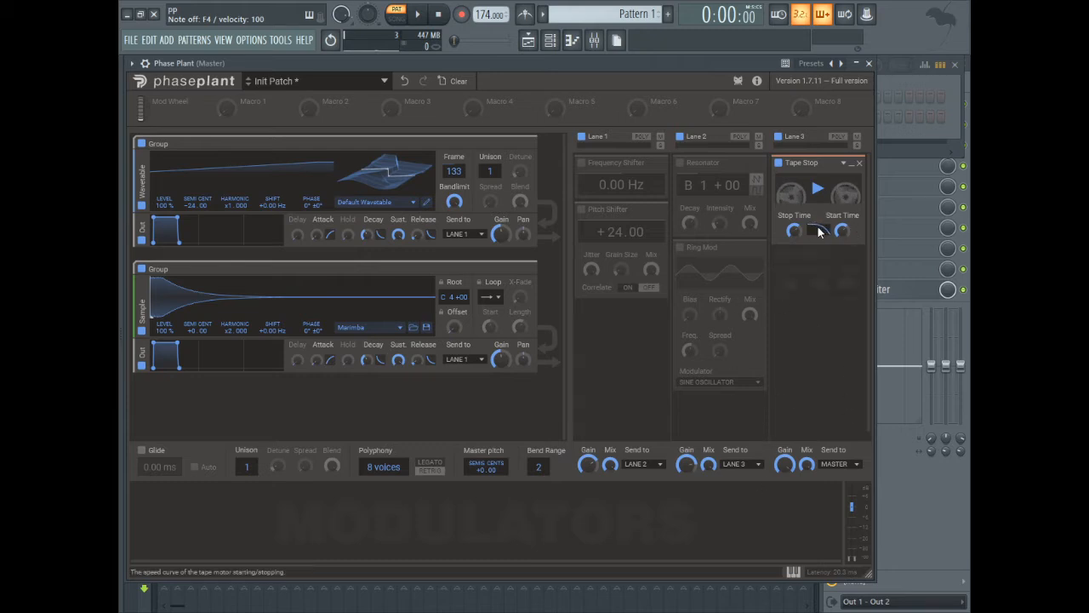
- Disable the Tape Stop snapin and collapse it
click(778, 162)
click(851, 163)
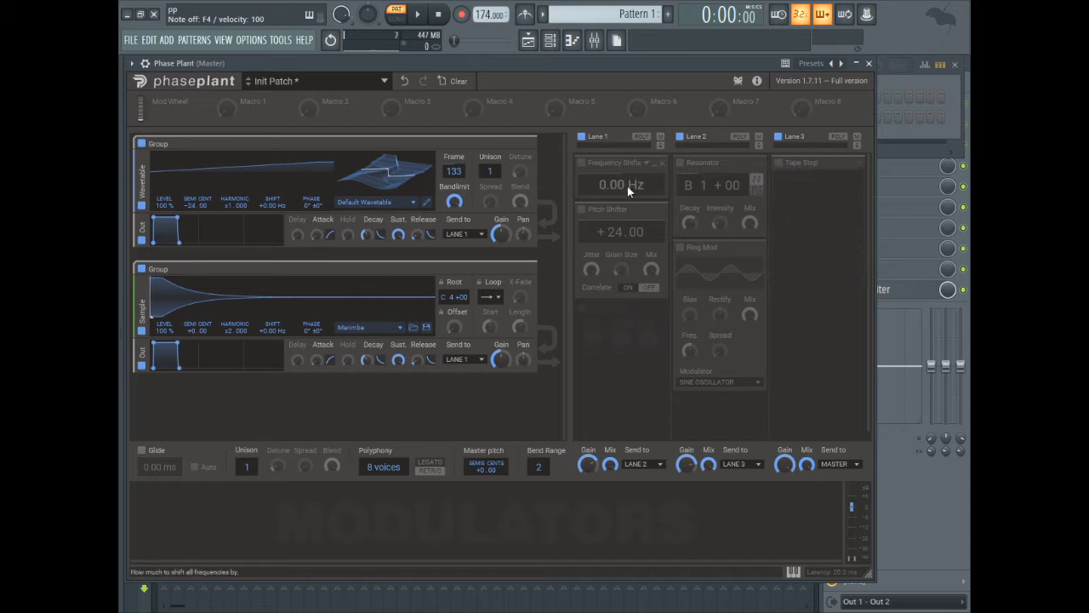
- Enable the Frequency Shifter snapin in Lane 1, reset its shift to 0.00 Hz, and collapse it
click(581, 165)
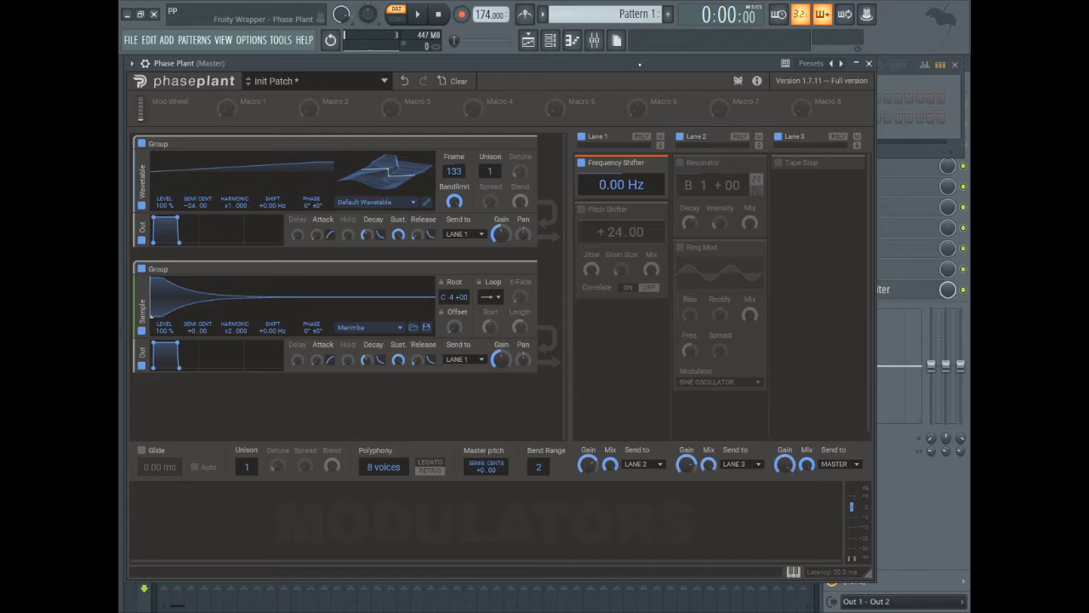
mouse_move(647, 186)
mouse_down()
mouse_move(647, 149)
mouse_move(647, 200)
mouse_move(638, 182)
mouse_up()
double_click(637, 182)
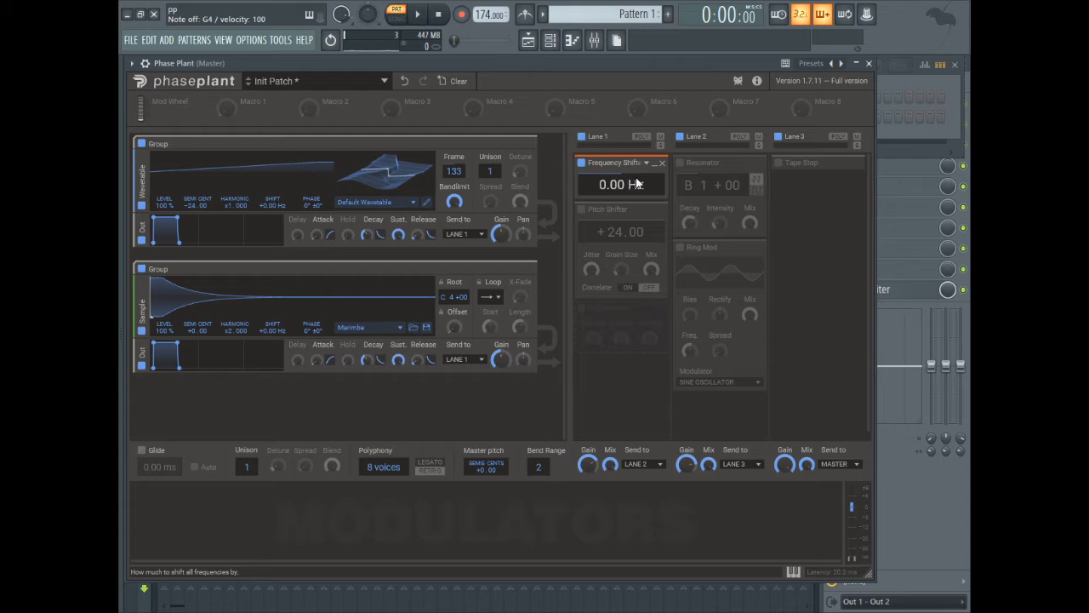
click(654, 162)
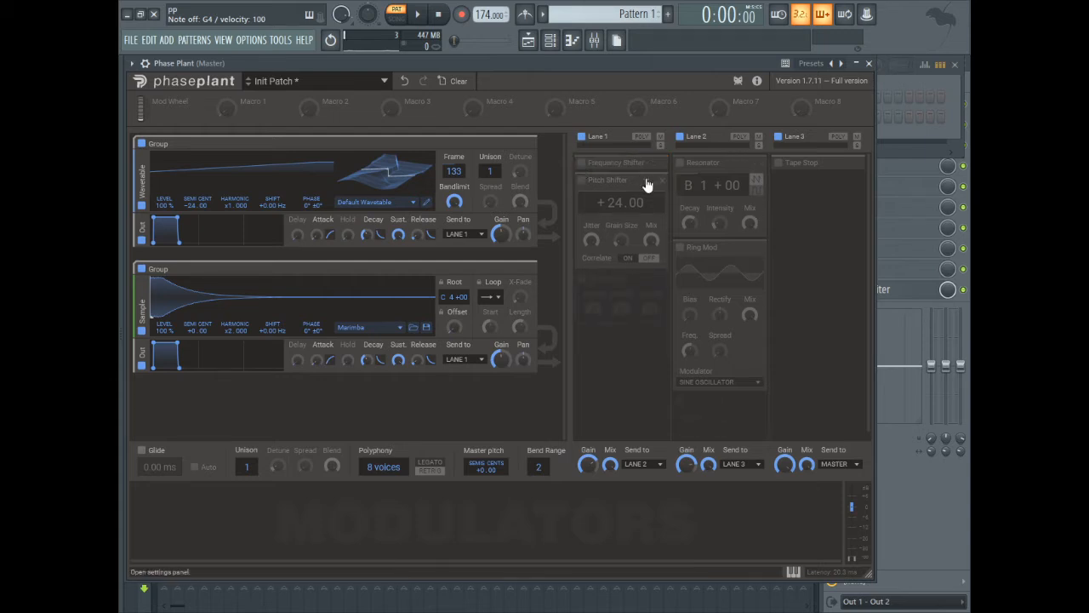
- Enable the Pitch Shifter snapin, switch Correlate on, and raise the pitch to +24.00 semitones
click(582, 180)
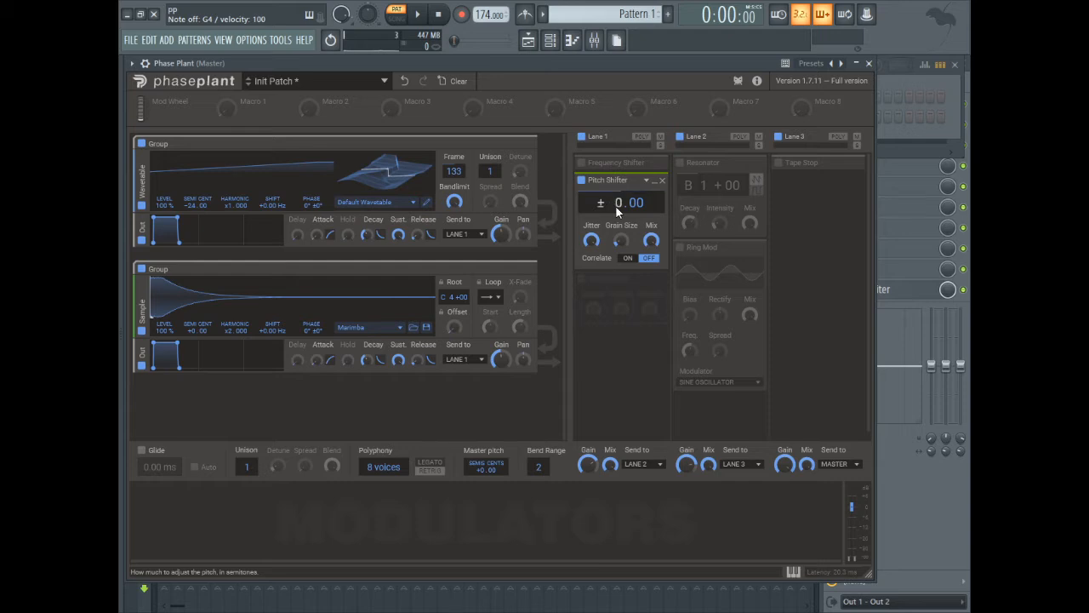
click(627, 257)
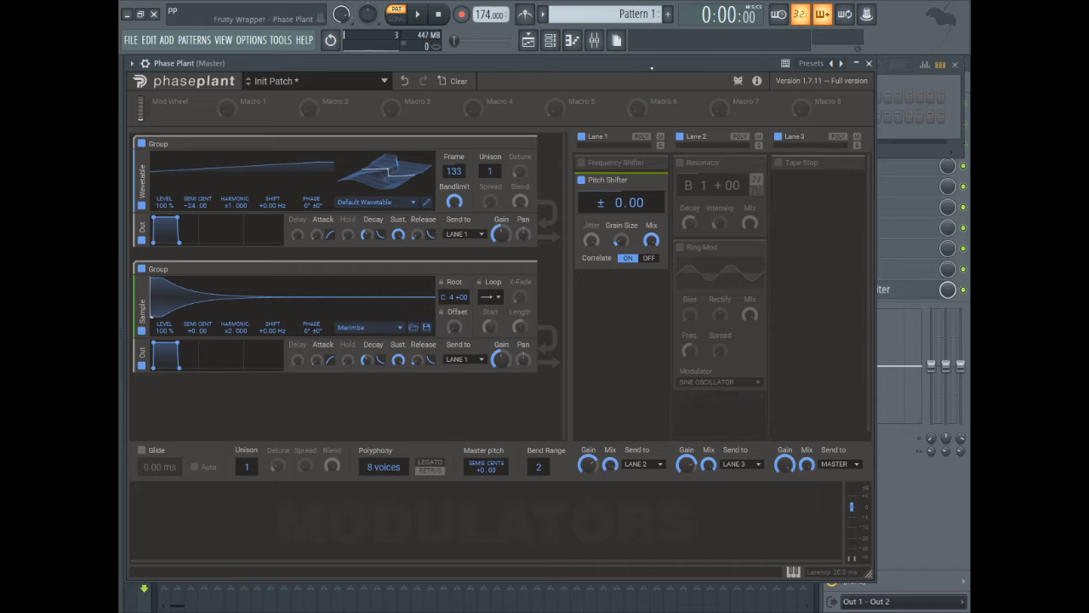
mouse_move(625, 231)
mouse_down()
mouse_move(624, 166)
mouse_move(625, 260)
mouse_move(624, 231)
mouse_move(621, 246)
mouse_up()
drag(619, 203, 619, 153)
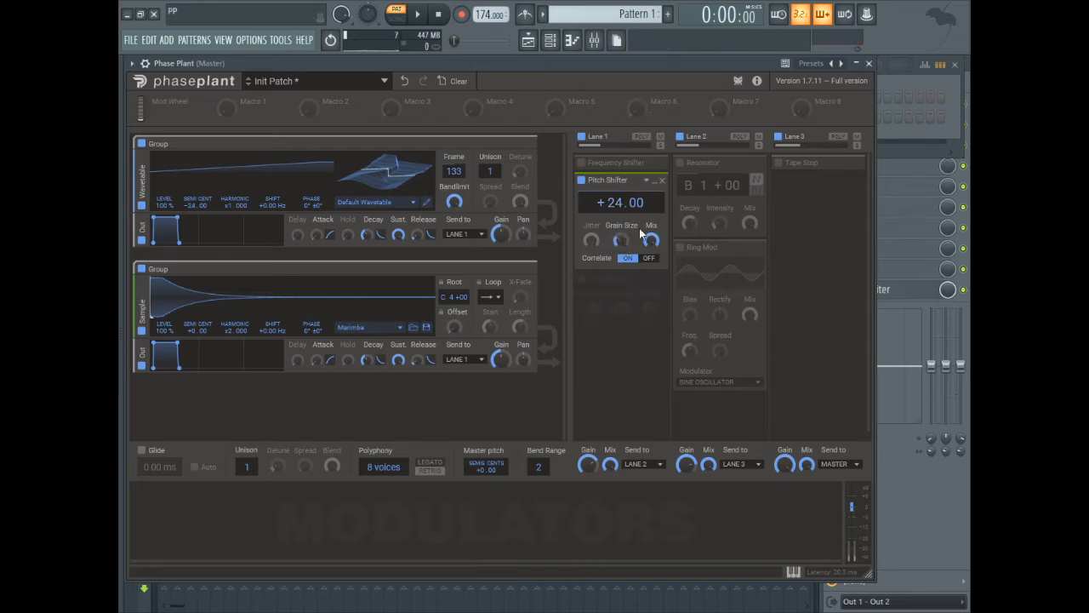
- Adjust the Pitch Shifter's Grain Size and start playback to hear the effect
drag(616, 239, 622, 254)
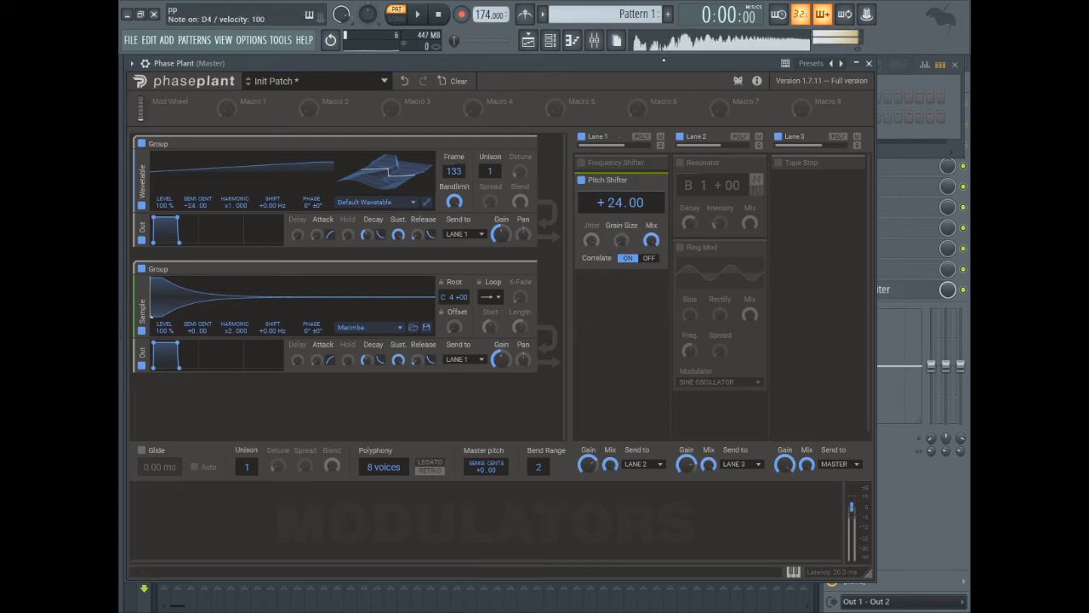
key(space)
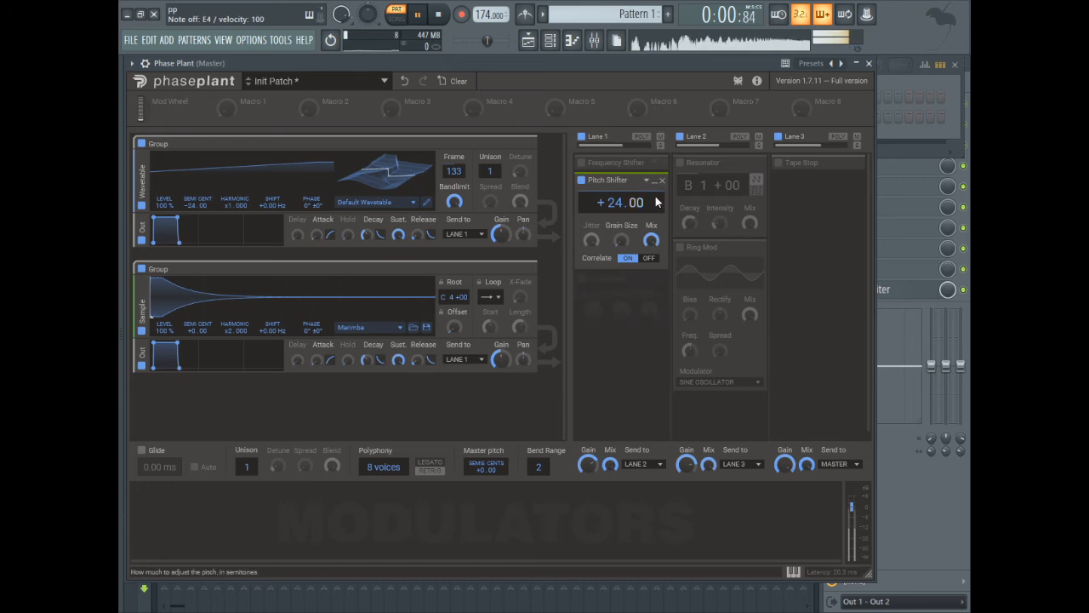
- Switch the Pitch Shifter's Correlate off and collapse the snapin
click(646, 260)
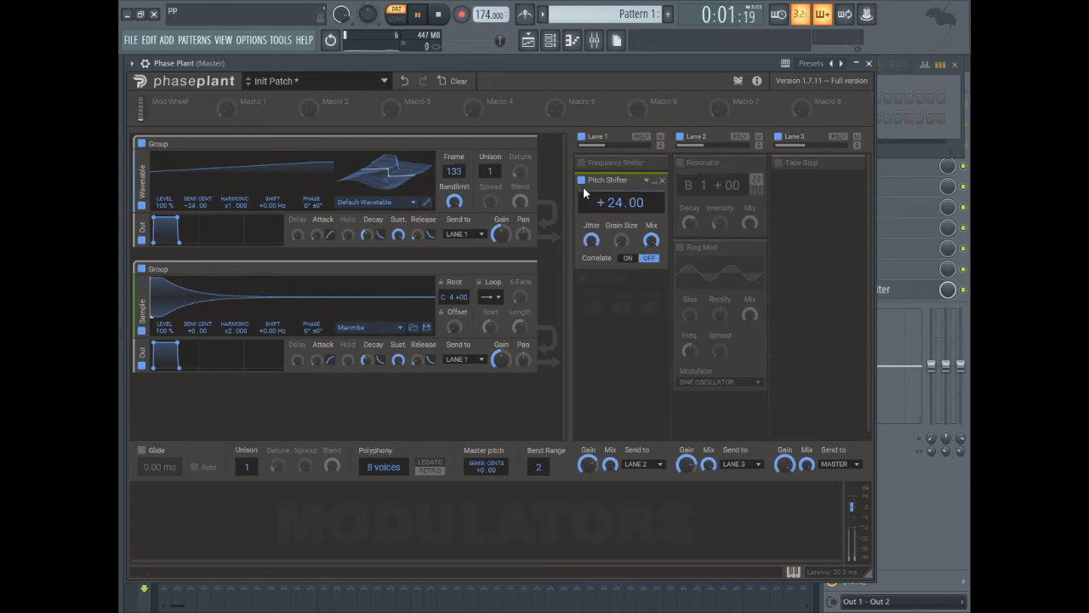
click(654, 180)
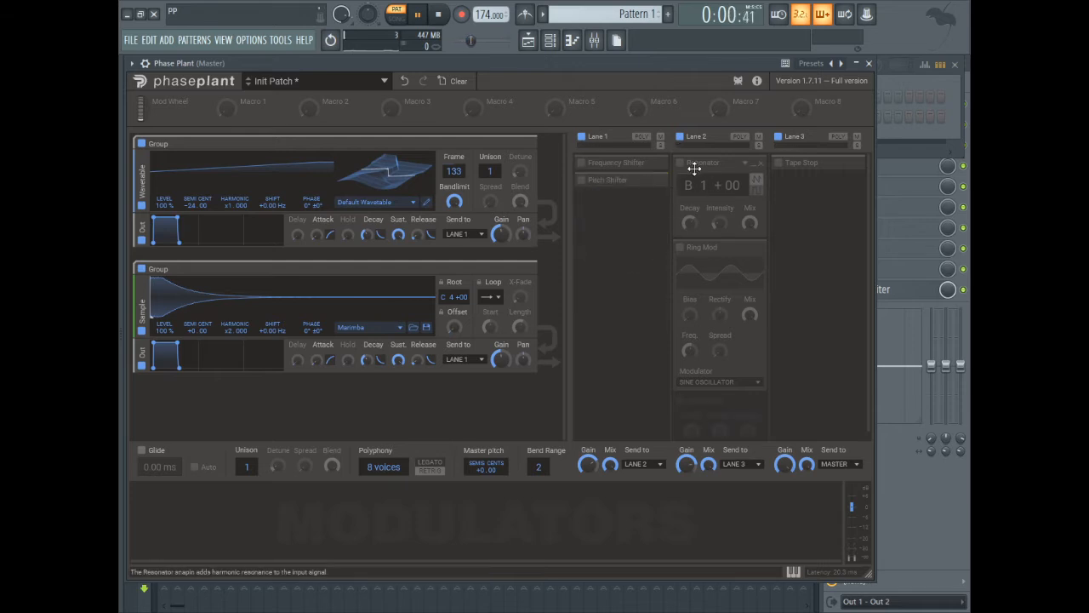
- Enable the Resonator snapin in Lane 2 and adjust its Mix
click(679, 163)
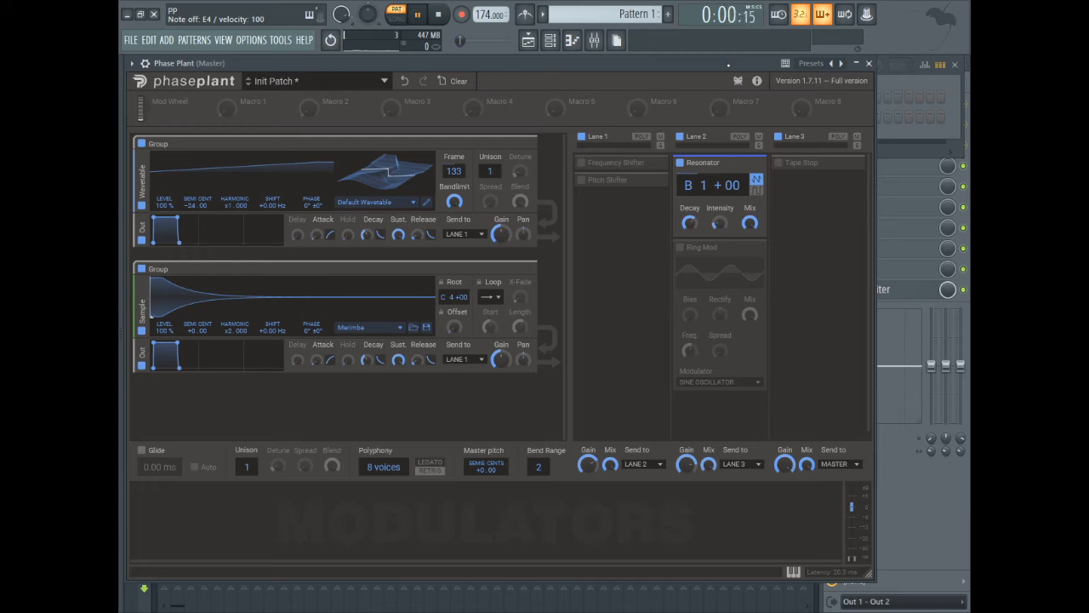
mouse_move(756, 226)
mouse_down()
mouse_move(756, 235)
mouse_move(756, 225)
mouse_up()
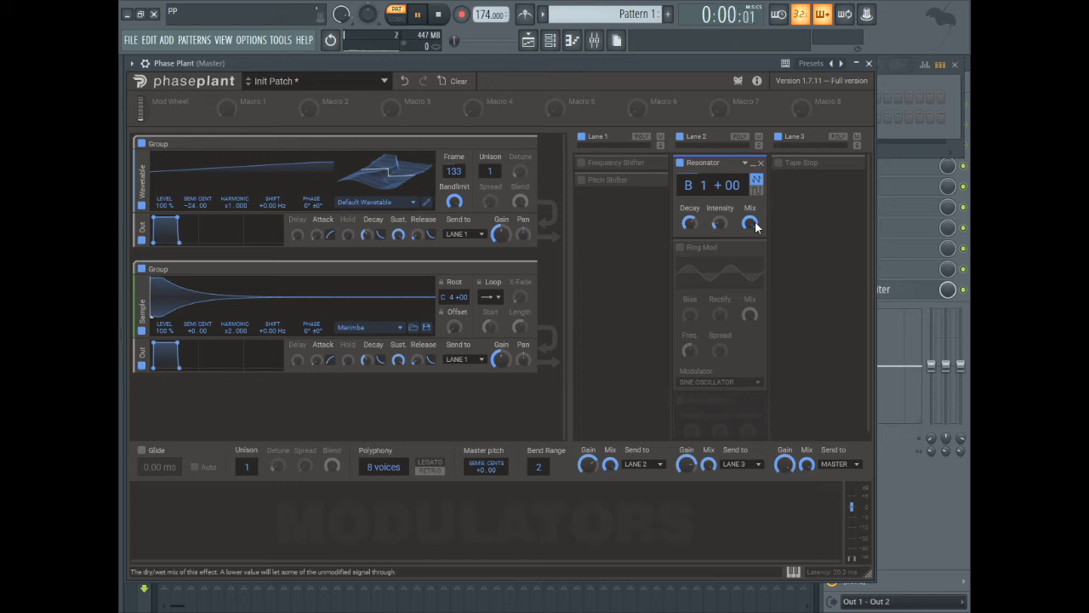
- Collapse the Resonator snapin and disable it
click(753, 164)
click(680, 163)
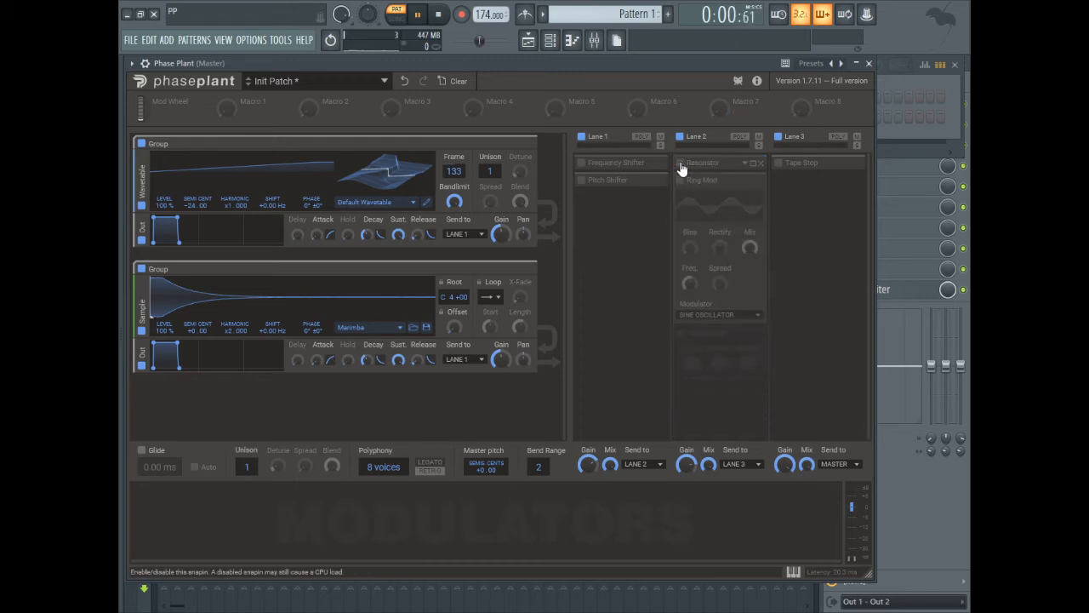
- Enable the Ring Mod snapin and open its Modulator list to review the available modulator types
click(681, 181)
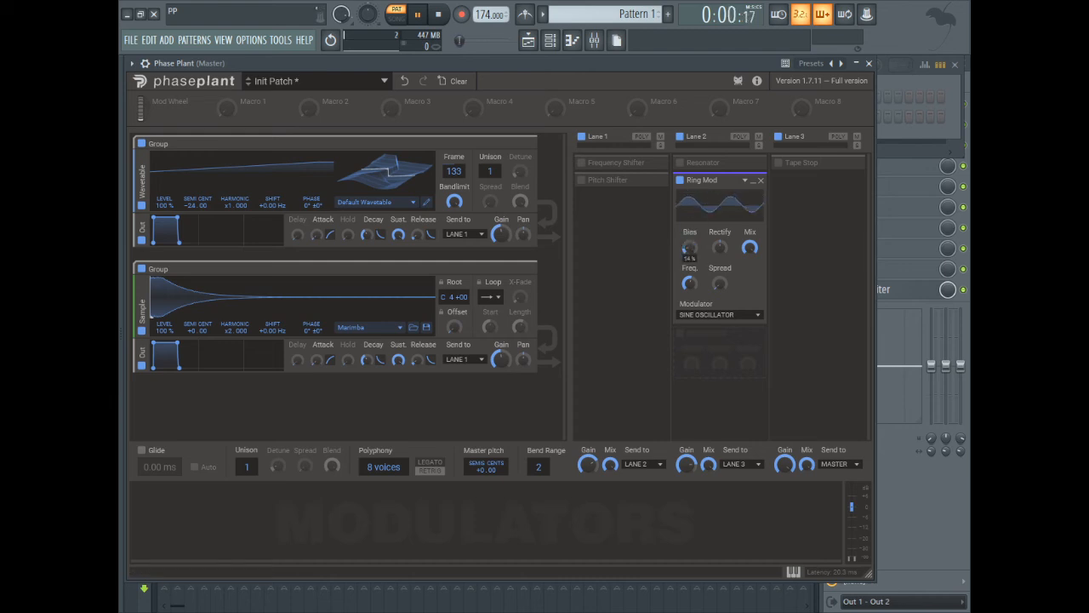
click(698, 314)
click(652, 310)
click(698, 314)
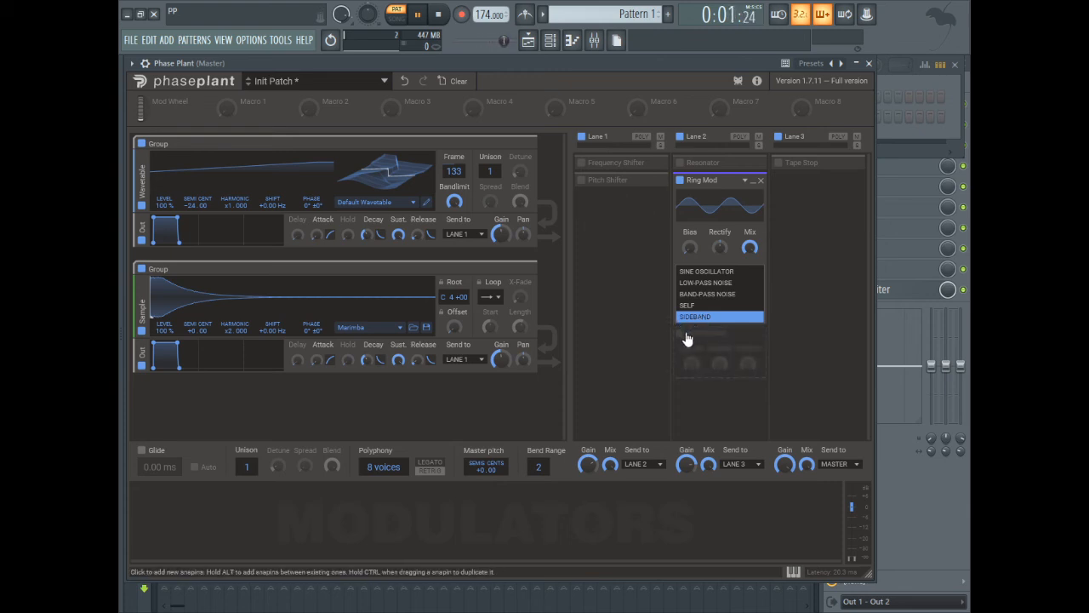
click(685, 337)
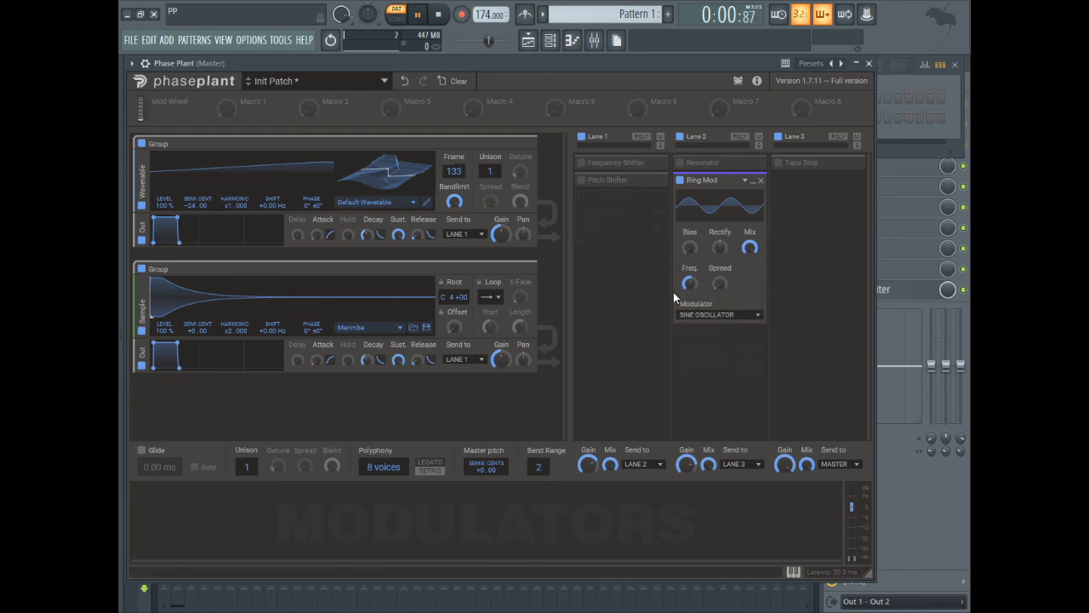
click(715, 314)
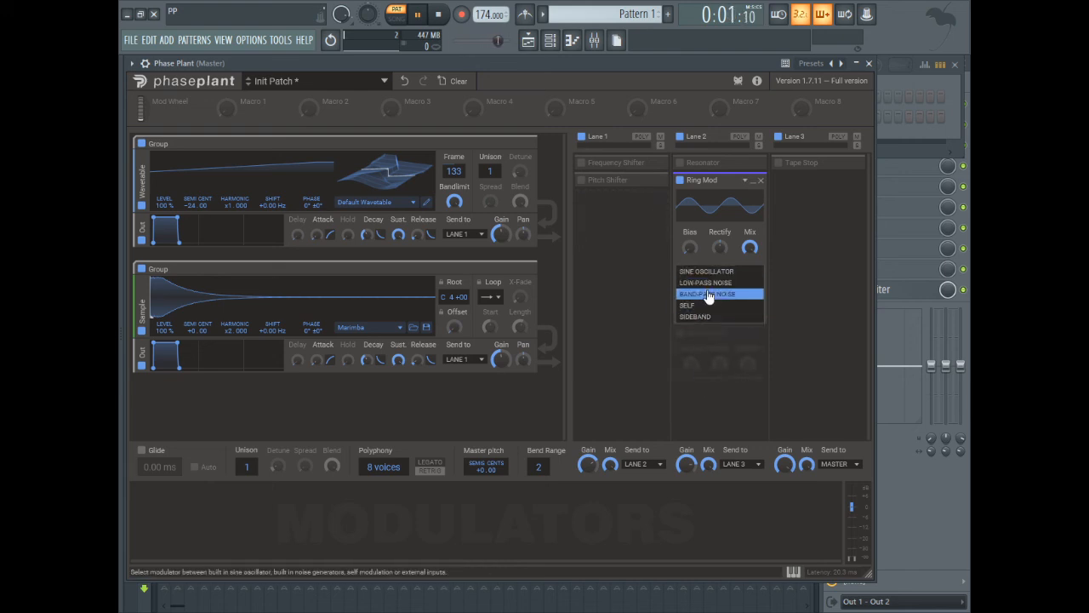
click(709, 306)
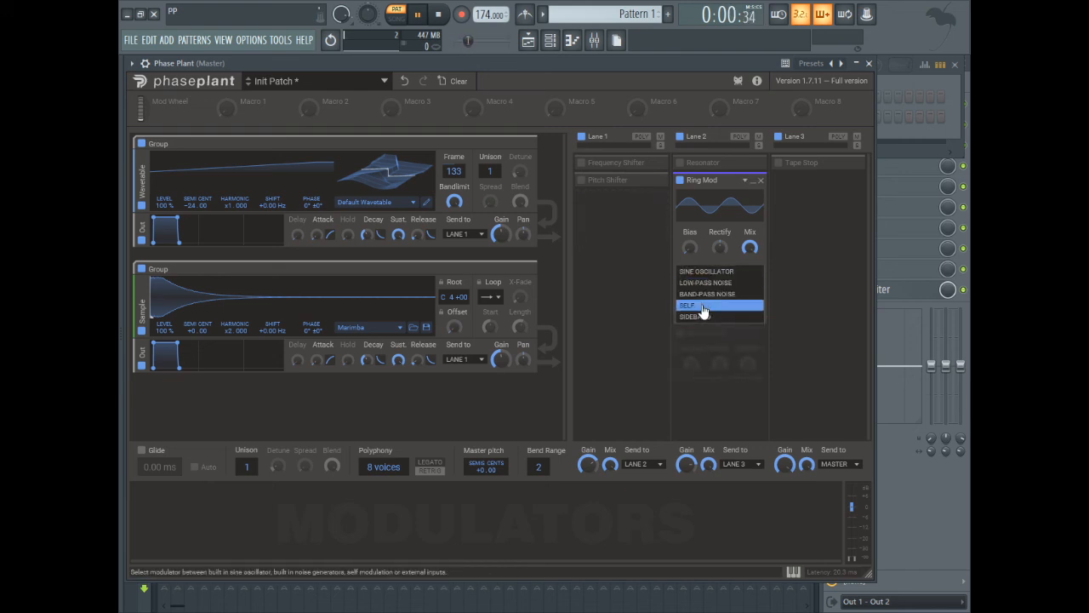
click(634, 359)
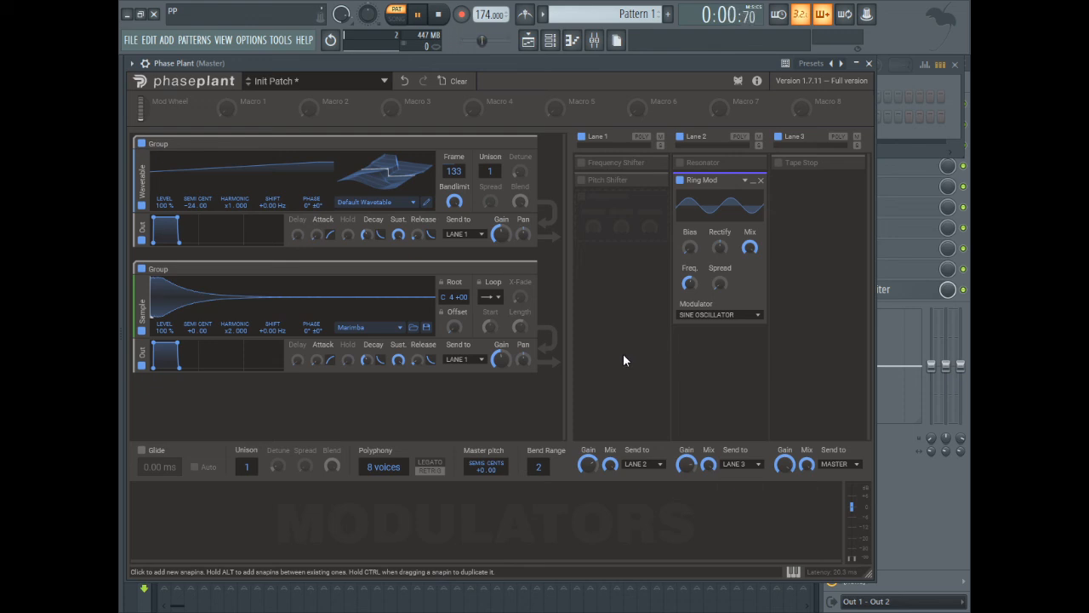
- Adjust the Ring Mod's Bias and Rectify knobs, resetting Rectify to its default
mouse_move(690, 247)
mouse_down()
mouse_move(690, 231)
mouse_move(689, 260)
mouse_move(693, 245)
mouse_up()
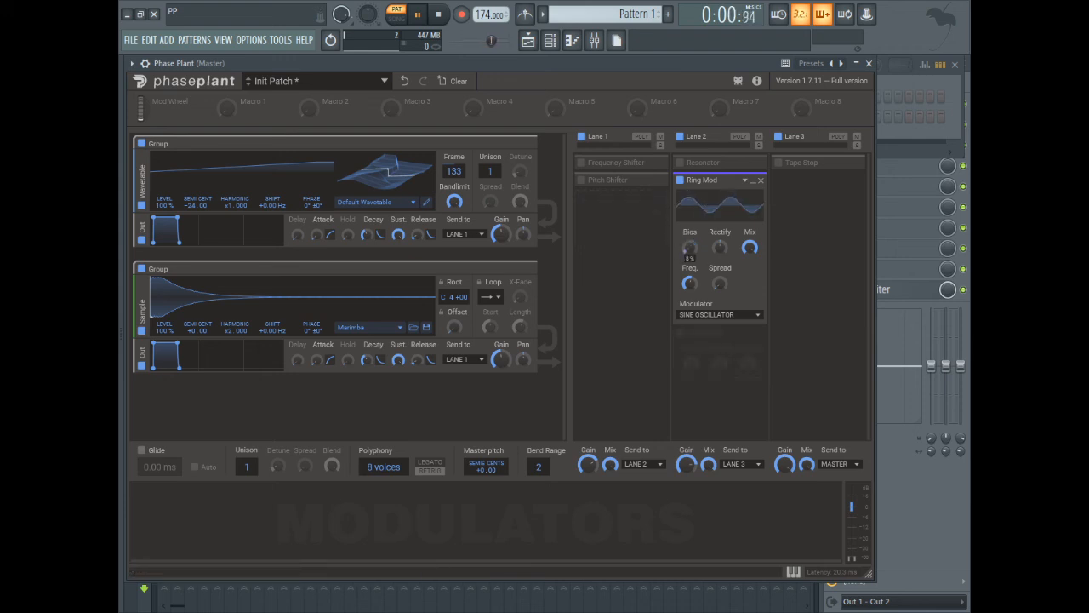
click(723, 243)
mouse_move(723, 243)
mouse_down()
mouse_move(722, 232)
mouse_move(724, 249)
mouse_up()
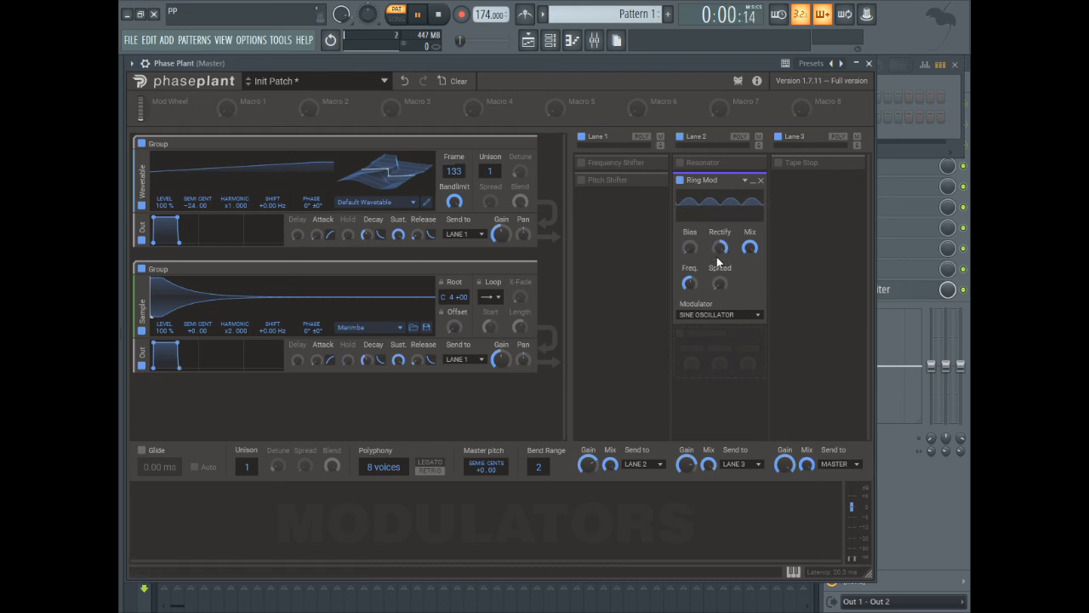
drag(723, 250, 723, 250)
double_click(720, 248)
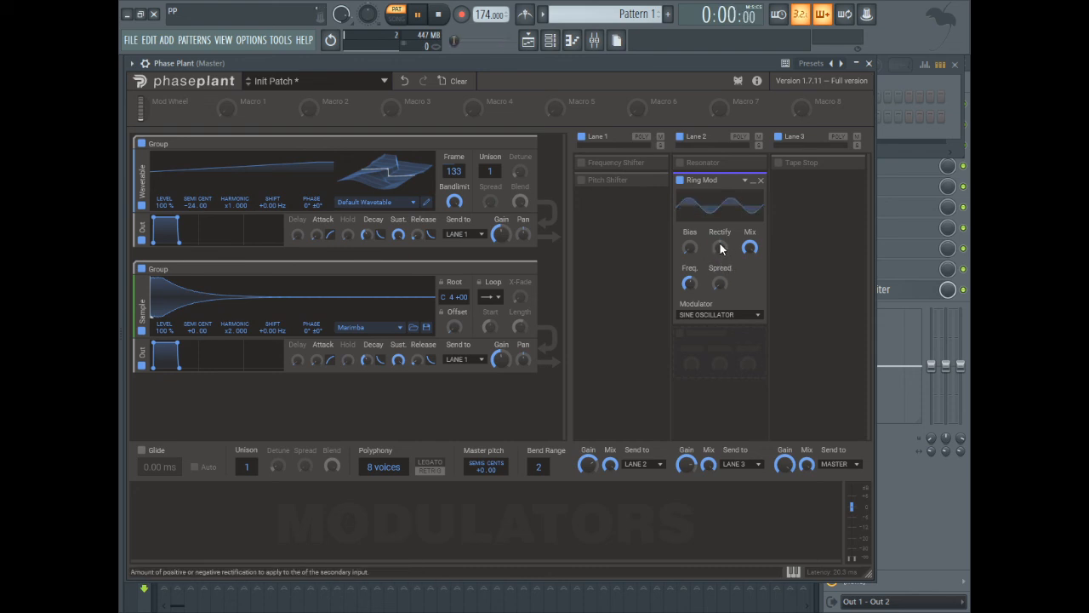
- Adjust the Ring Mod's Mix and raise its Freq. knob
drag(749, 247, 752, 238)
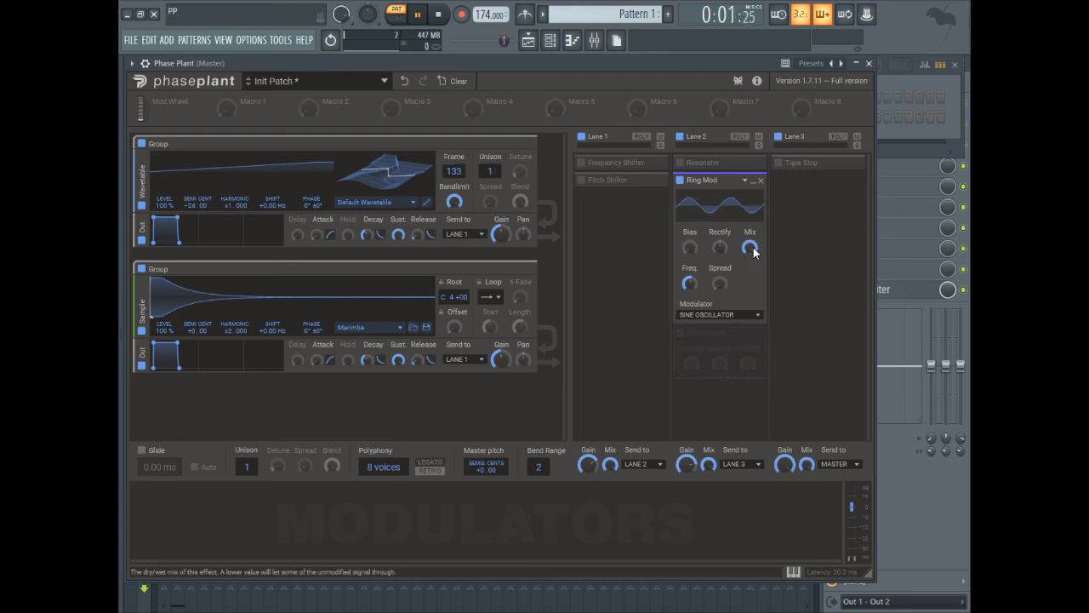
drag(694, 284, 694, 256)
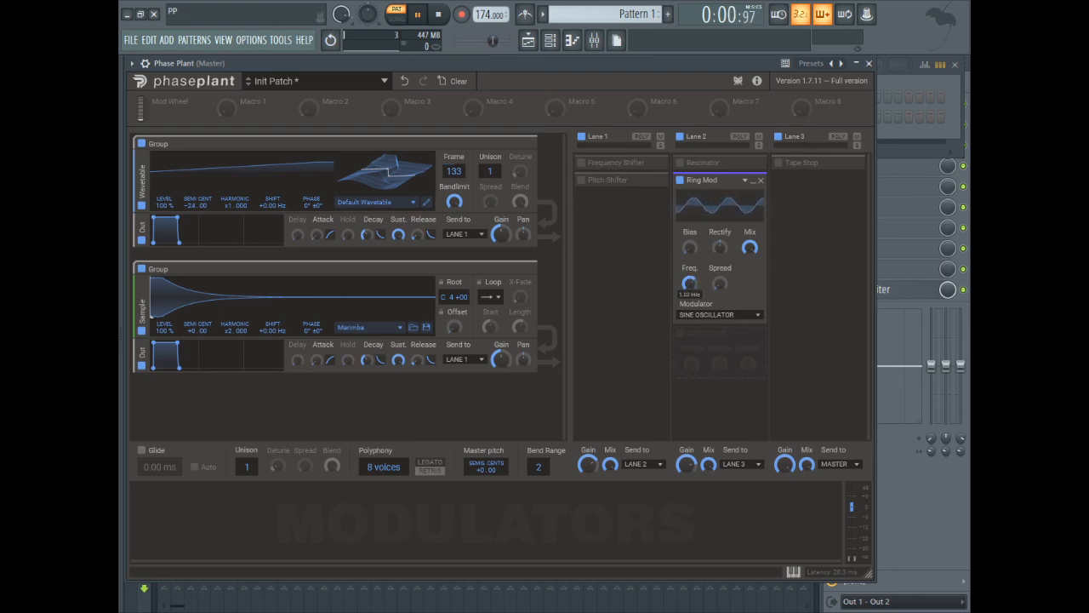